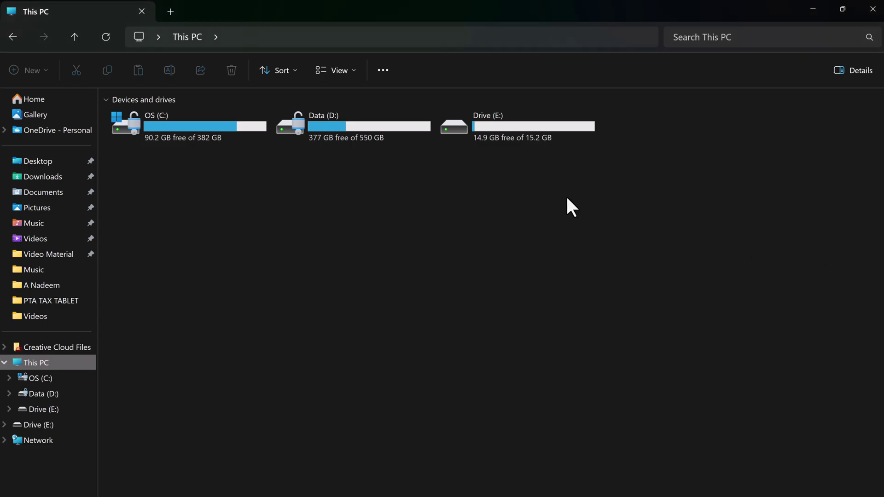
Select every file on Drive (E:) and delete all 57 of them, confirming the deletion.
double_click(509, 131)
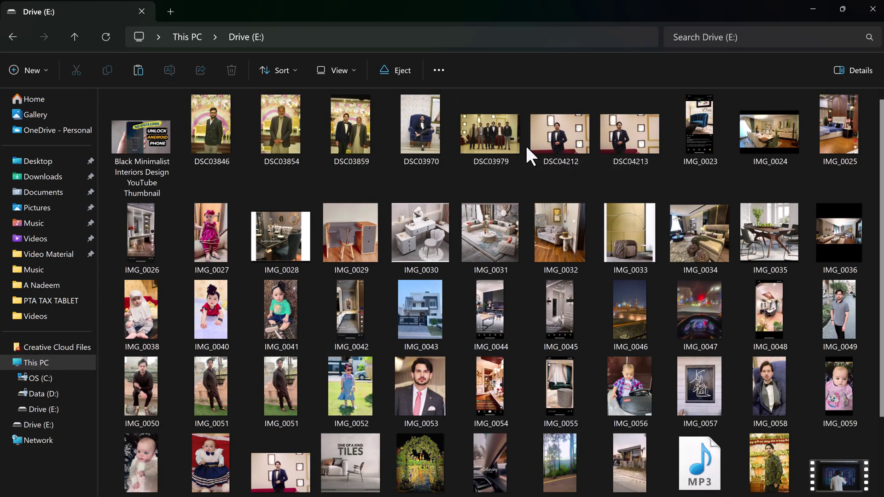
scroll(483, 290, "down", 3)
scroll(483, 290, "up", 3)
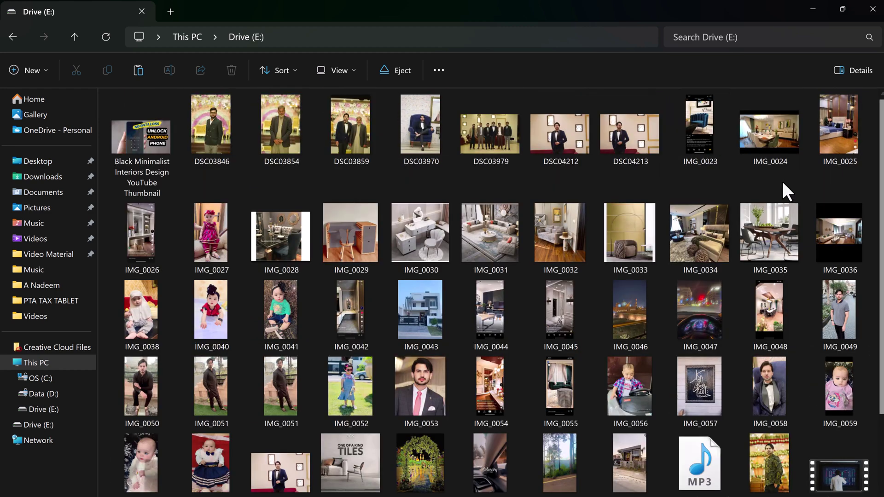
mouse_move(875, 118)
left_mouse_down()
mouse_move(66, 340)
mouse_move(136, 490)
left_mouse_up()
right_click(407, 369)
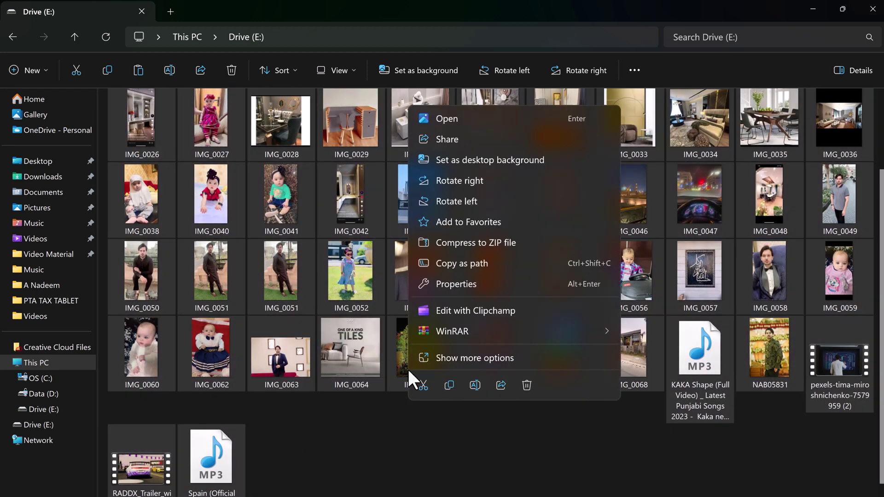
left_click(527, 384)
left_click(486, 285)
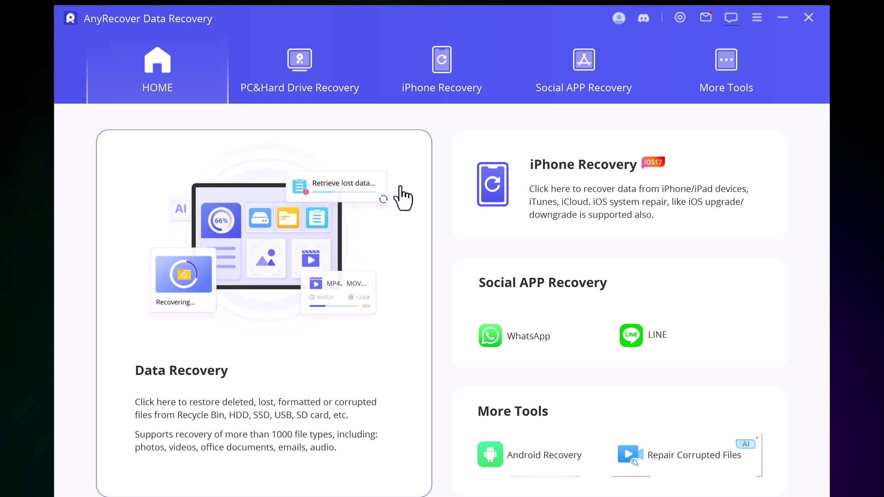
Go to PC and hard drive recovery and start scanning USB Drive (E).
left_click(299, 89)
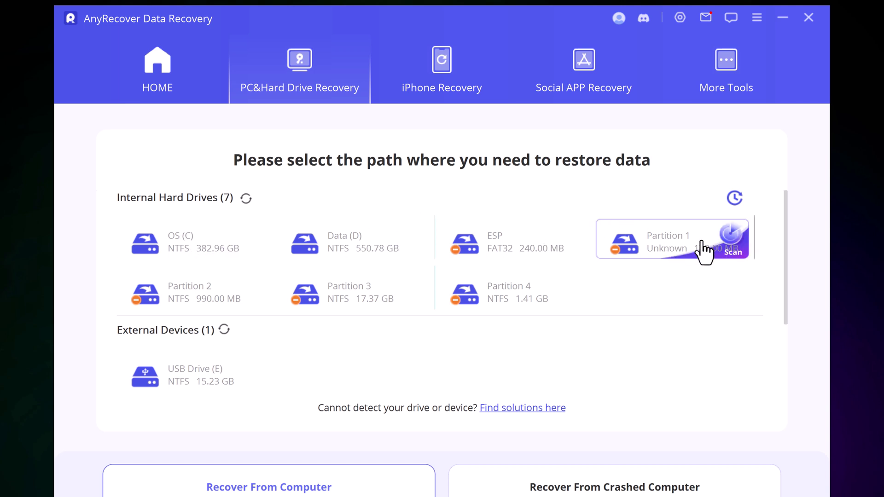
scroll(741, 300, "down", 1)
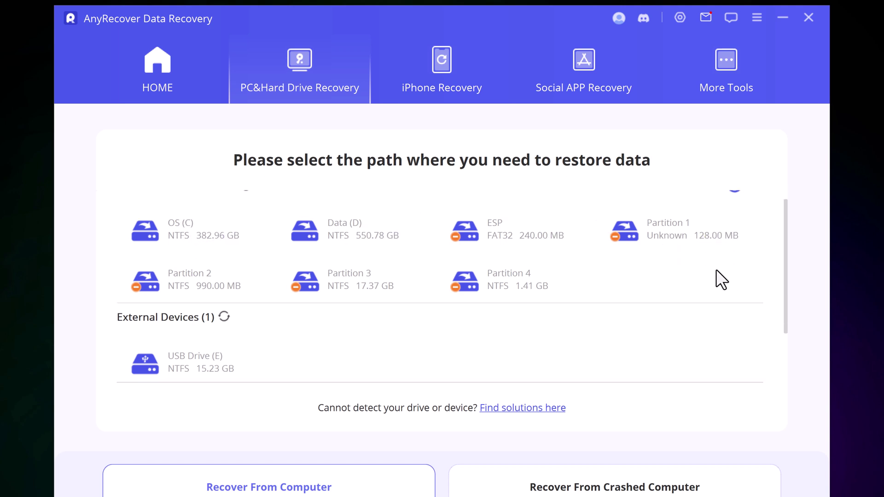
scroll(716, 269, "up", 1)
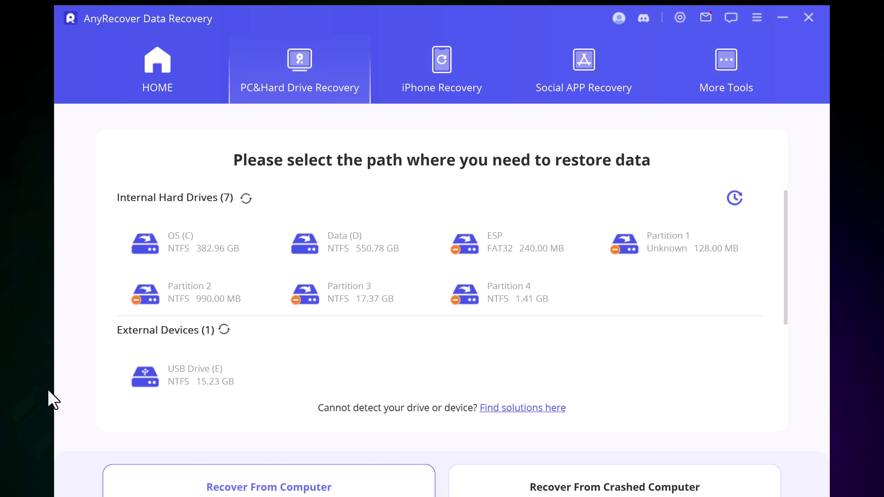
left_click(191, 373)
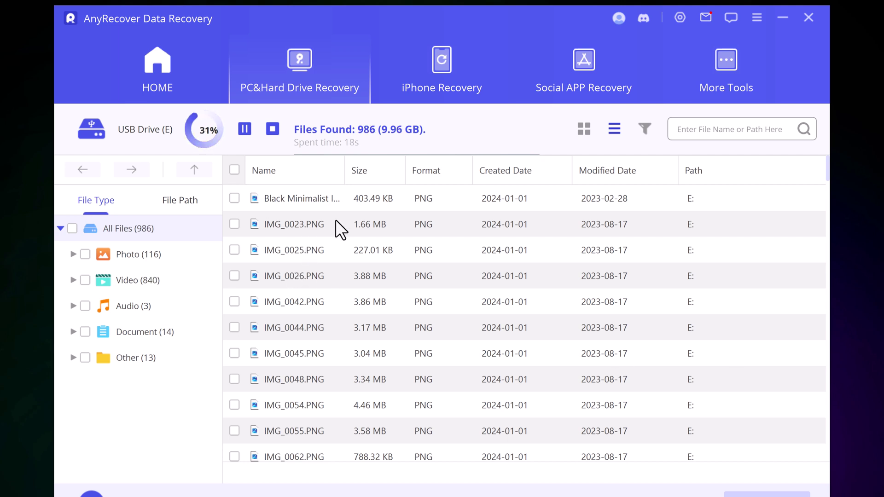
Show found files as thumbnails and stop the scan once 1137 files are found.
left_click(584, 129)
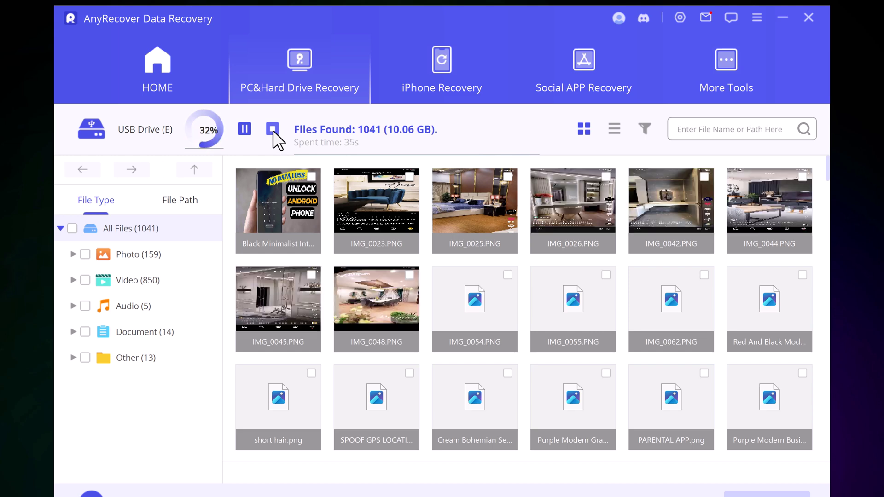
left_click(273, 130)
left_click(397, 309)
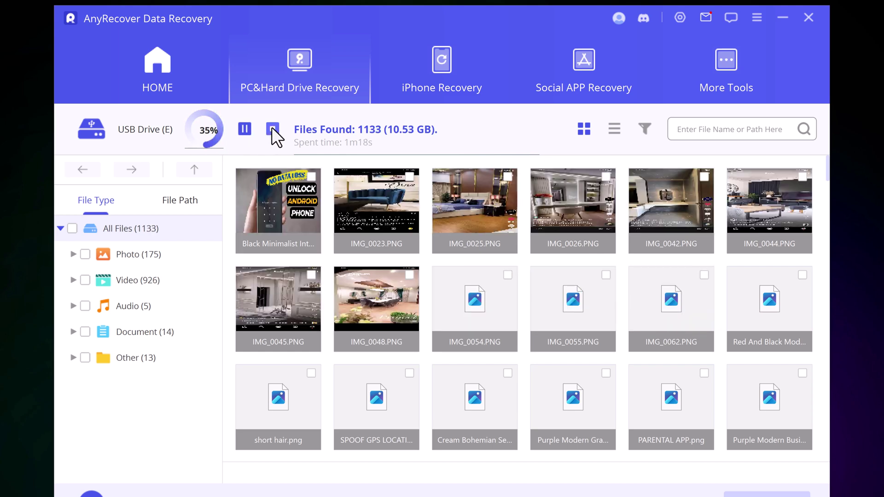
left_click(271, 128)
Confirm the stop, browse Photo, Video, Audio and Document results, and tick the photos.
left_click(470, 309)
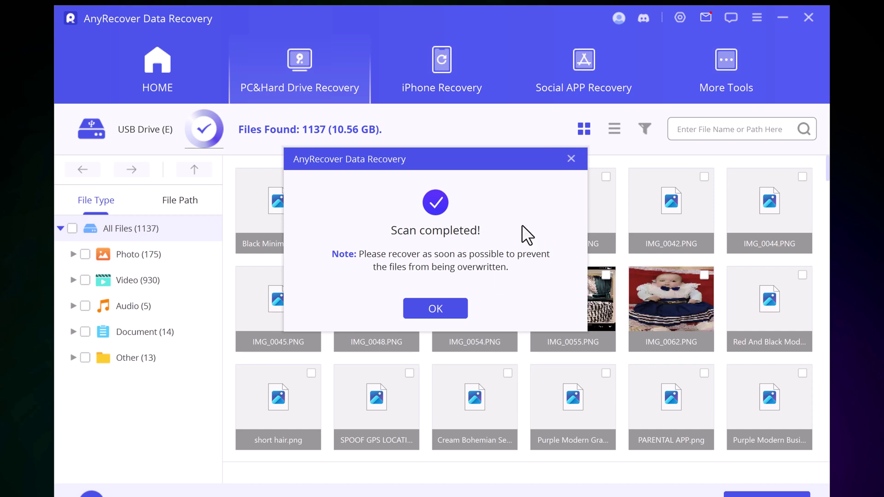
left_click(443, 308)
scroll(590, 258, "down", 3)
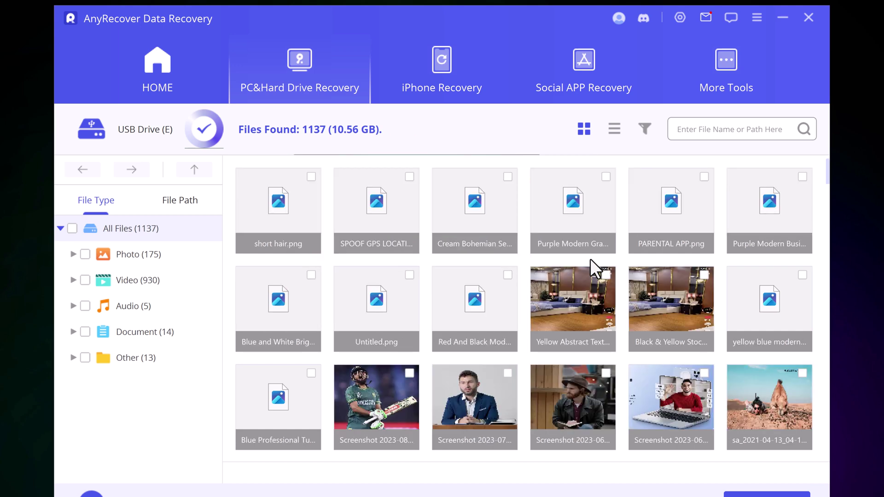
scroll(590, 258, "down", 3)
scroll(590, 258, "up", 6)
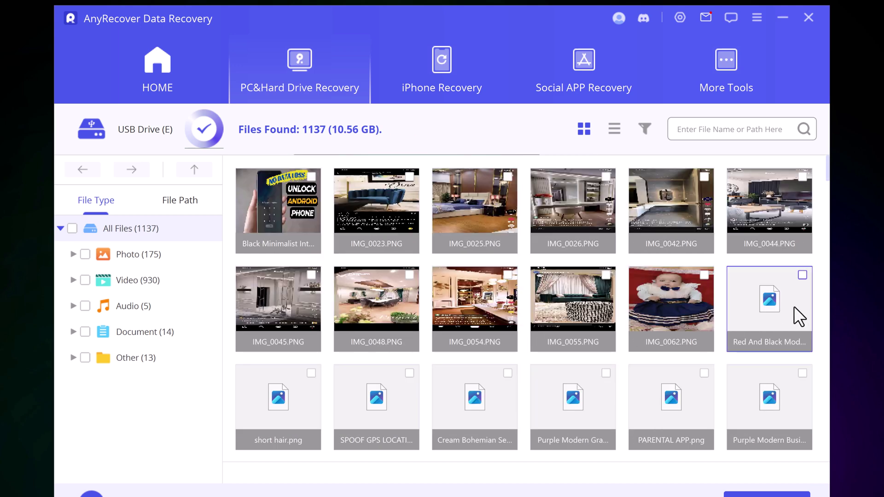
left_click(142, 256)
left_click(146, 281)
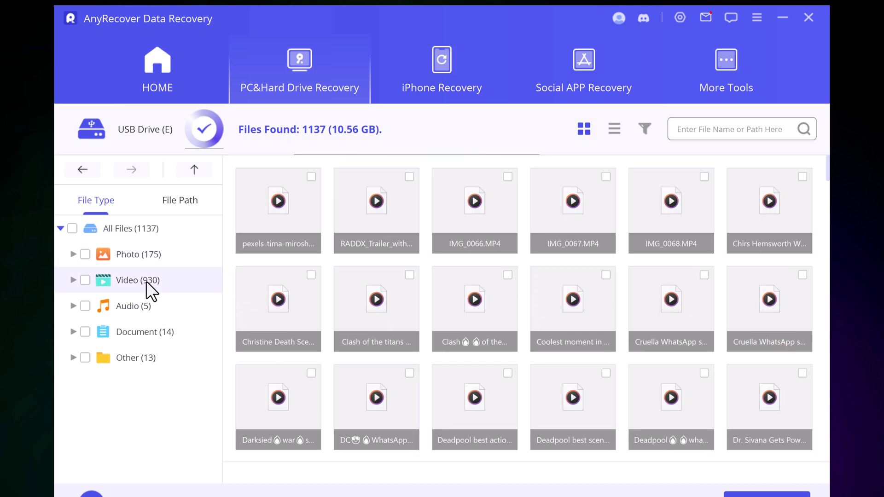
left_click(149, 309)
left_click(153, 332)
left_click(145, 306)
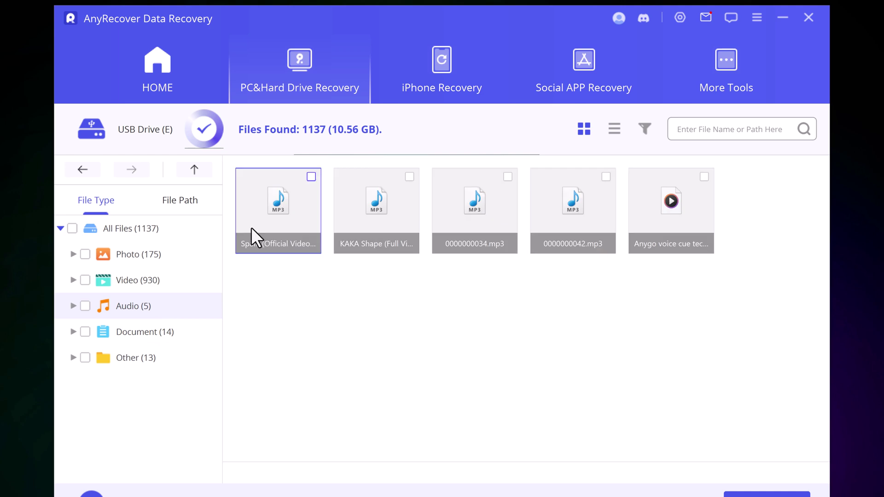
left_click(121, 255)
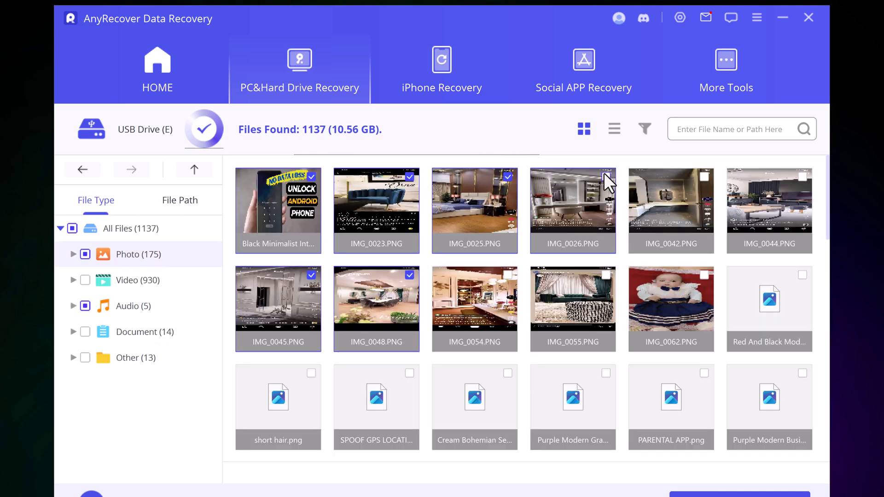
scroll(726, 270, "down", 5)
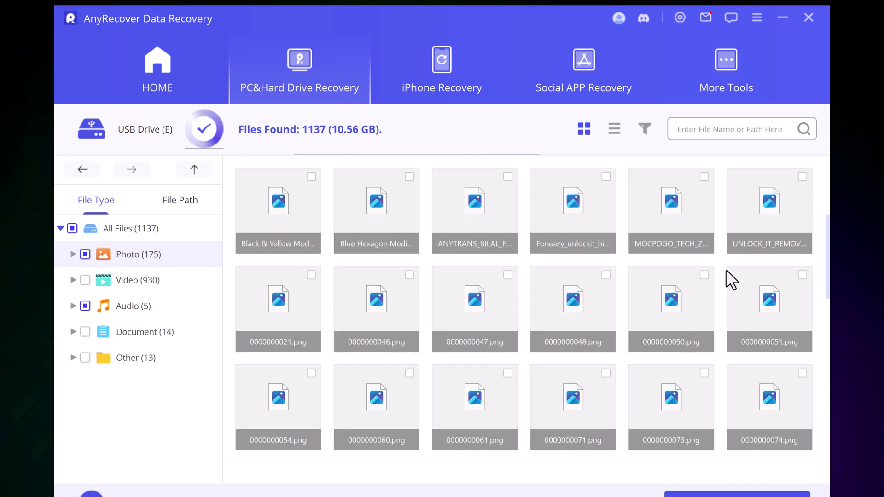
scroll(726, 269, "down", 3)
scroll(731, 279, "down", 2)
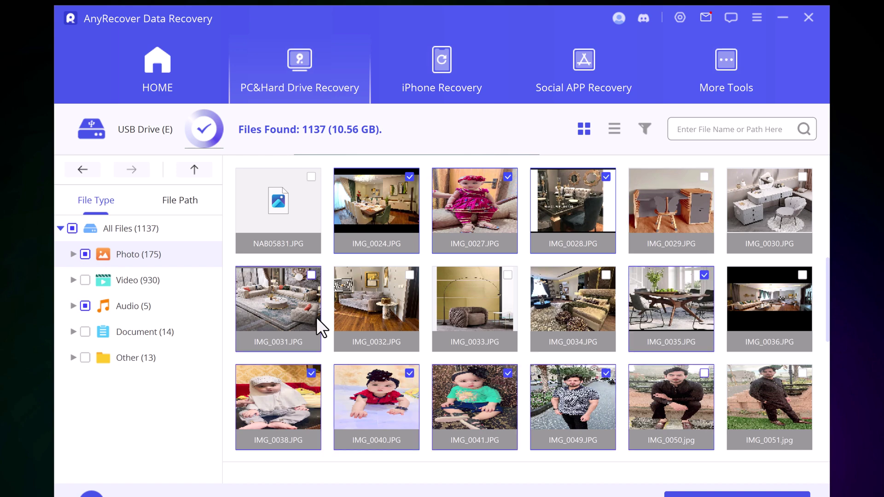
scroll(602, 330, "down", 2)
scroll(602, 331, "down", 2)
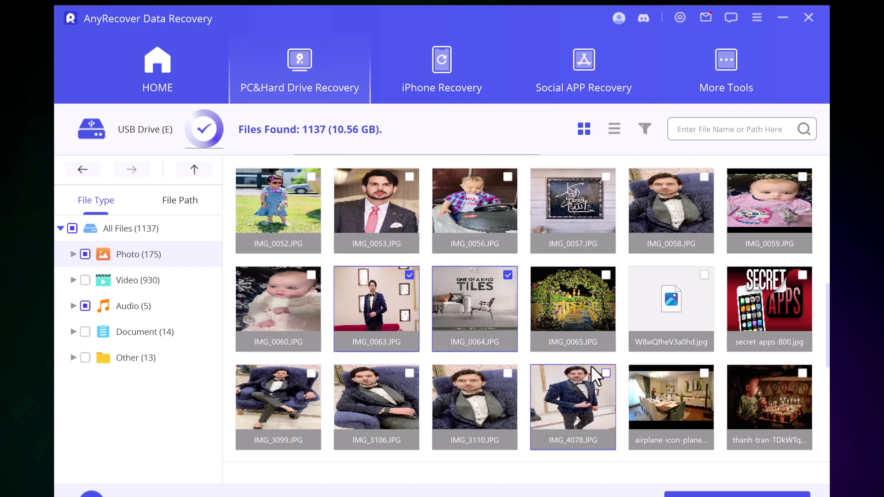
scroll(744, 307, "down", 2)
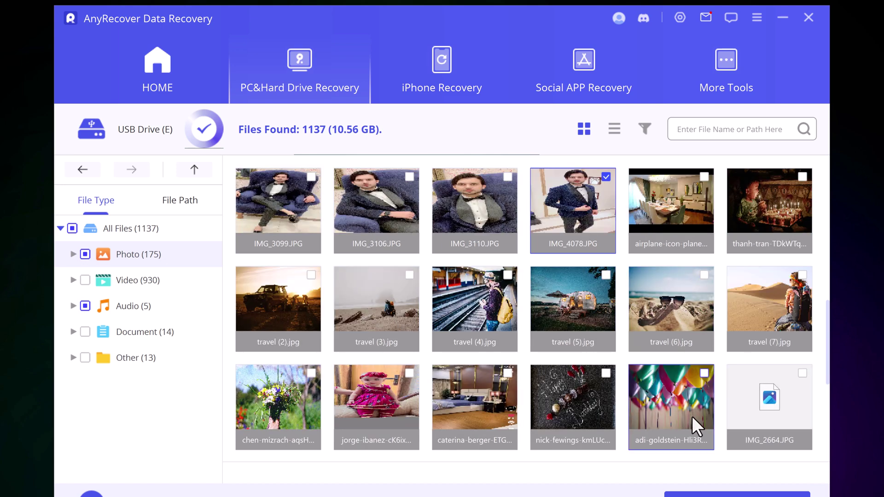
Start recovery, browse to Documents as the destination, and show folders as medium icons.
left_click(689, 493)
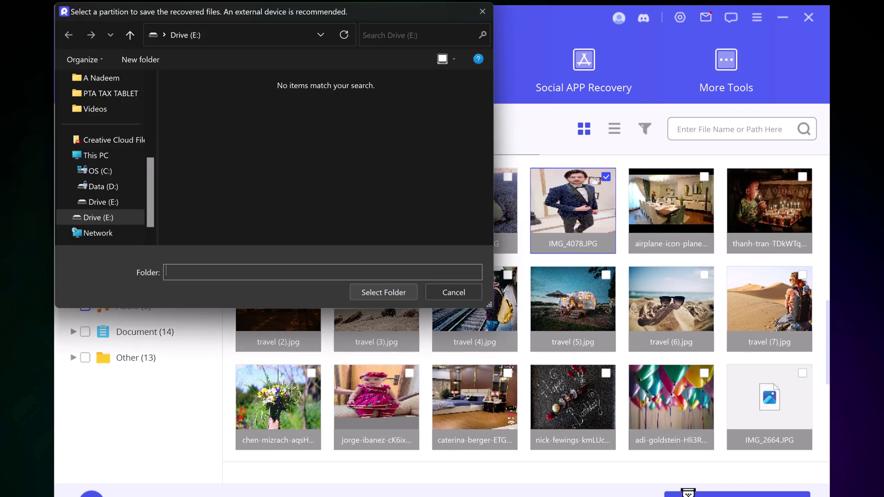
left_click(104, 187)
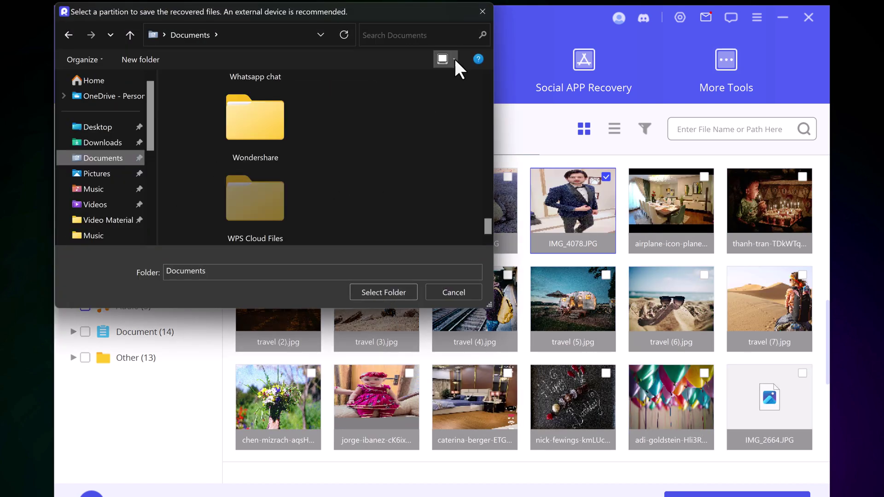
left_click(453, 59)
left_click(491, 101)
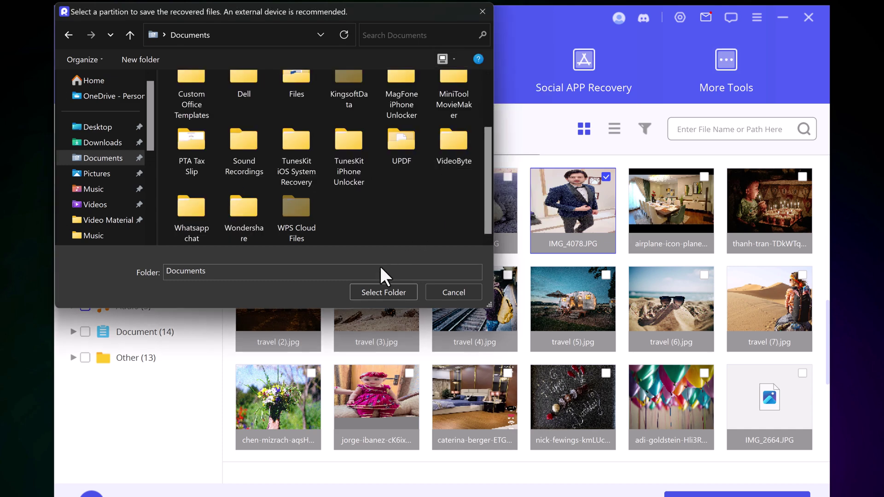
Create a 'Recover data' folder in Documents and recover the files into it.
right_click(408, 226)
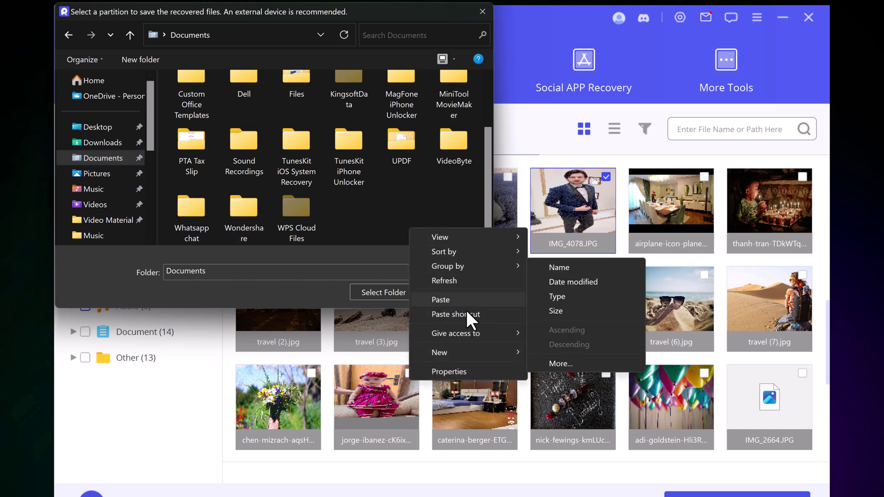
mouse_move(440, 353)
left_click(557, 354)
type("Recover da")
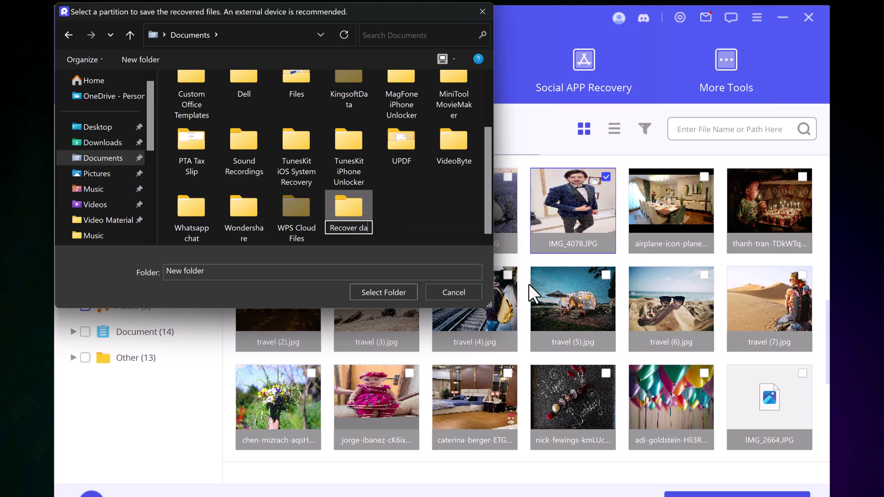
key("Return")
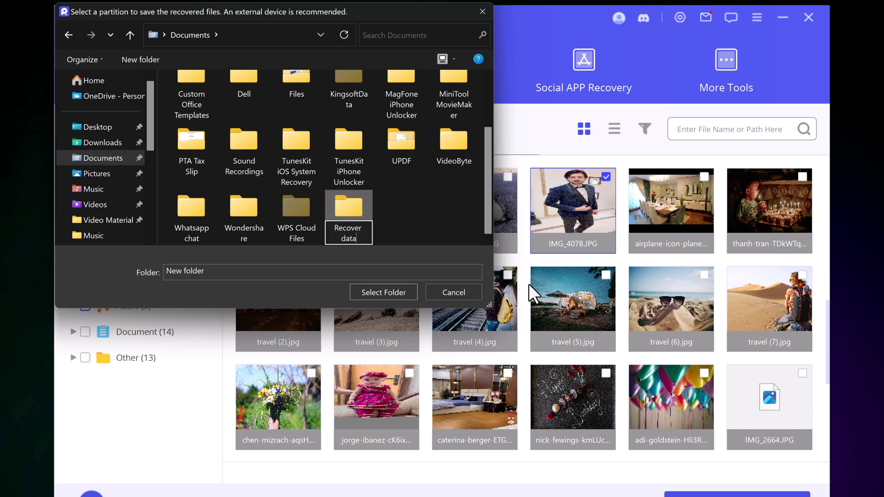
left_click(354, 202)
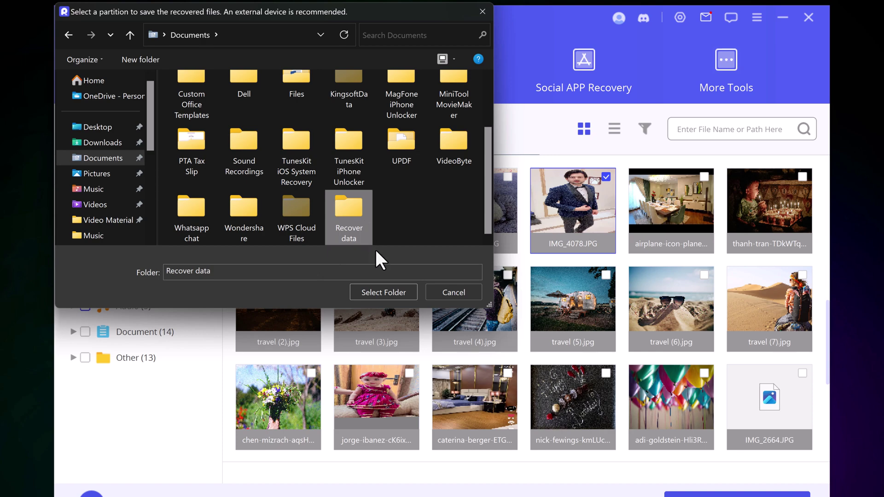
left_click(383, 291)
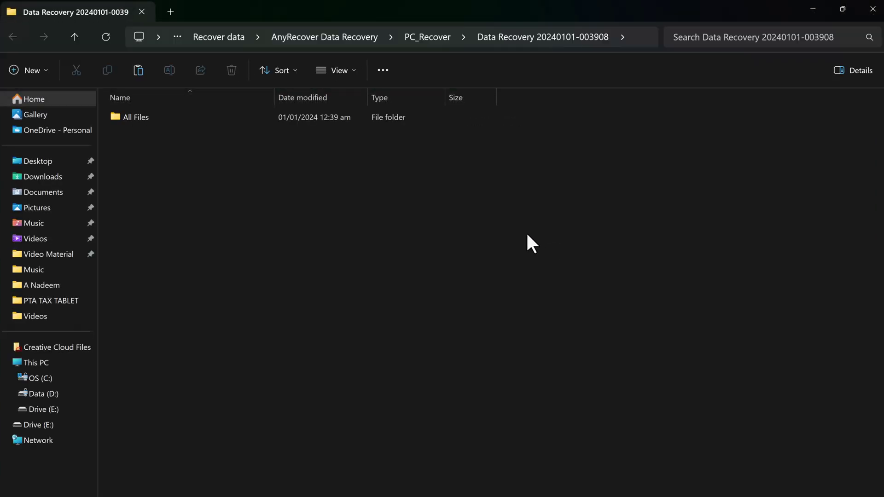
Check the recovered JPG and PNG photos under All Files > Photo.
double_click(131, 117)
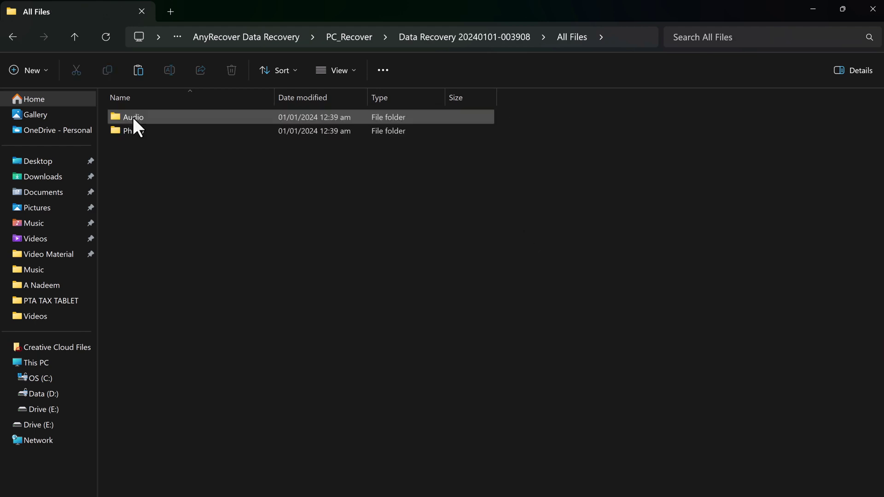
double_click(136, 129)
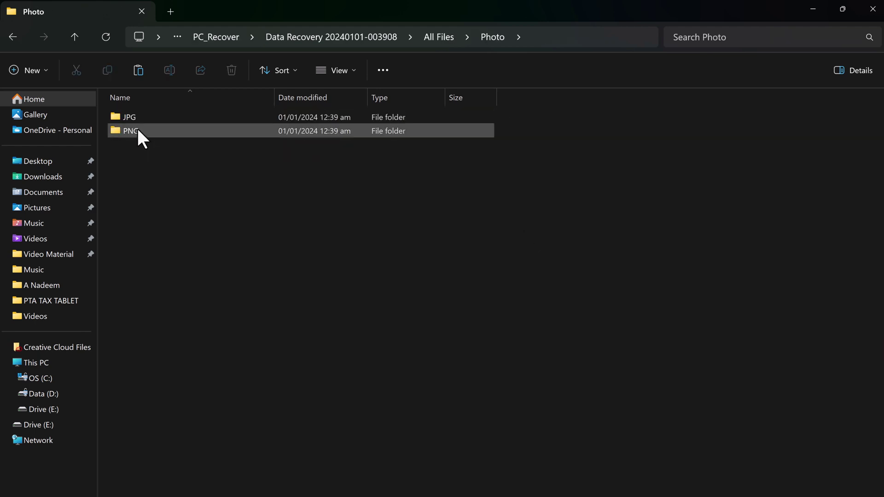
double_click(137, 118)
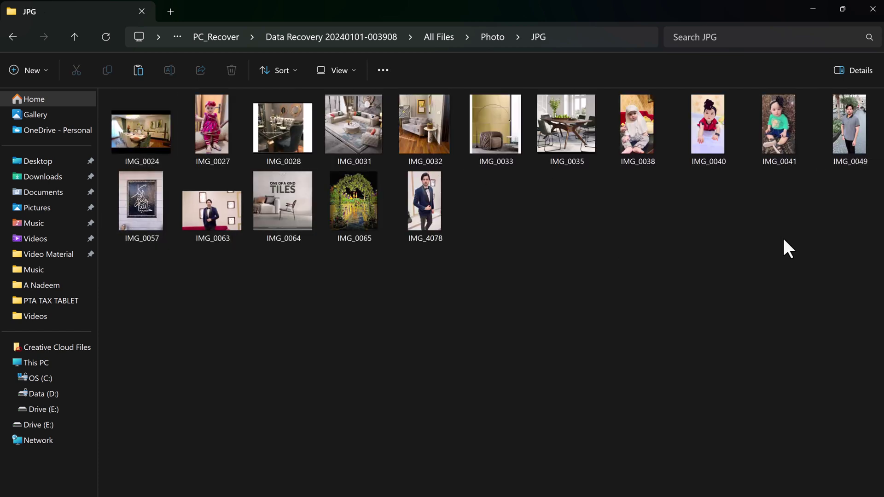
left_click(12, 36)
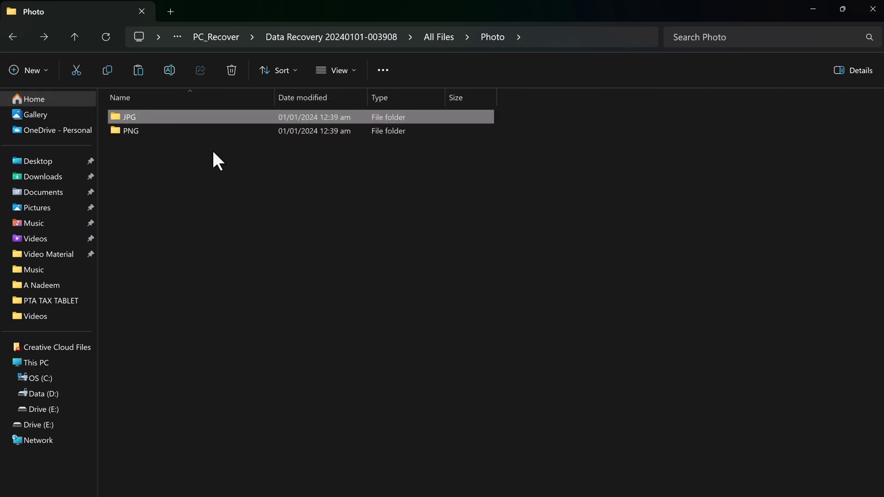
double_click(159, 132)
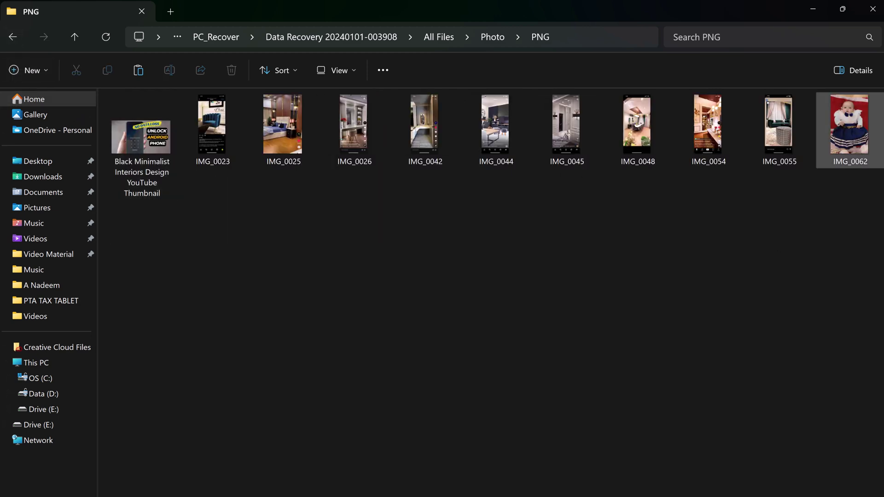
Check the recovered MP3 files under All Files > Audio, then close File Explorer.
left_click(13, 37)
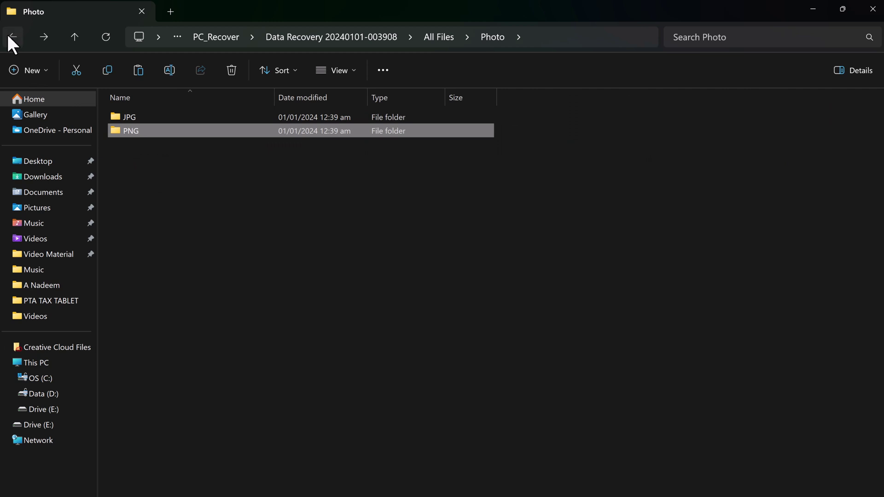
left_click(12, 36)
double_click(136, 117)
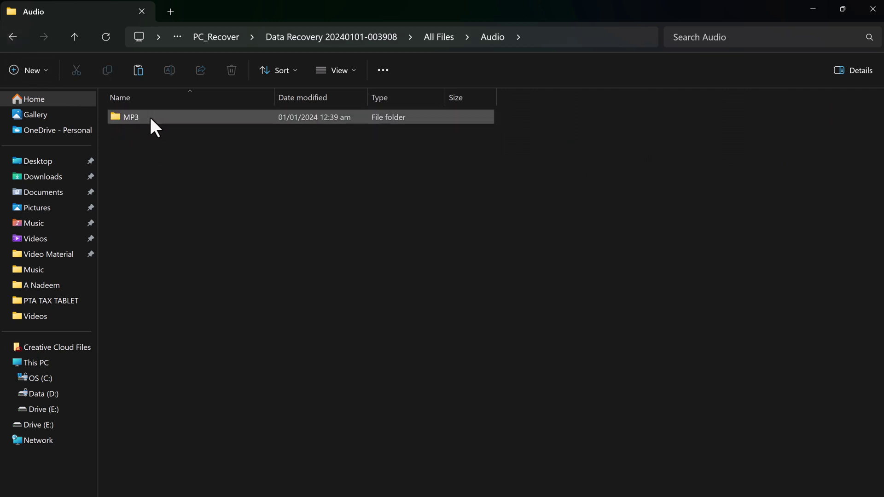
double_click(149, 115)
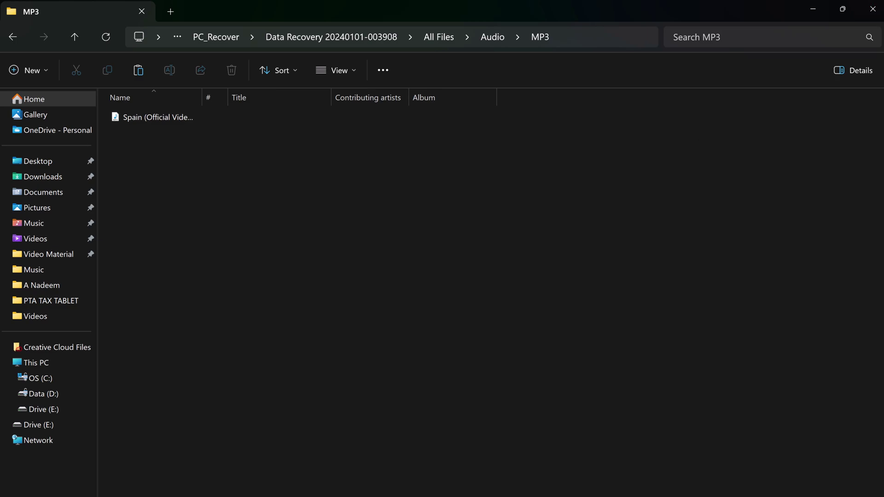
left_click(872, 9)
Close the Recovery completed notice, uncheck All Files, and browse Video, Photo and All Files.
left_click(614, 151)
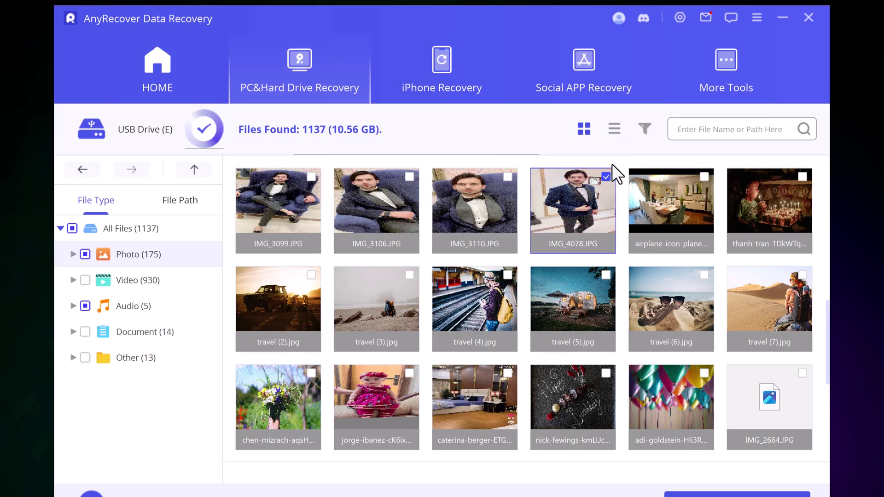
left_click(72, 228)
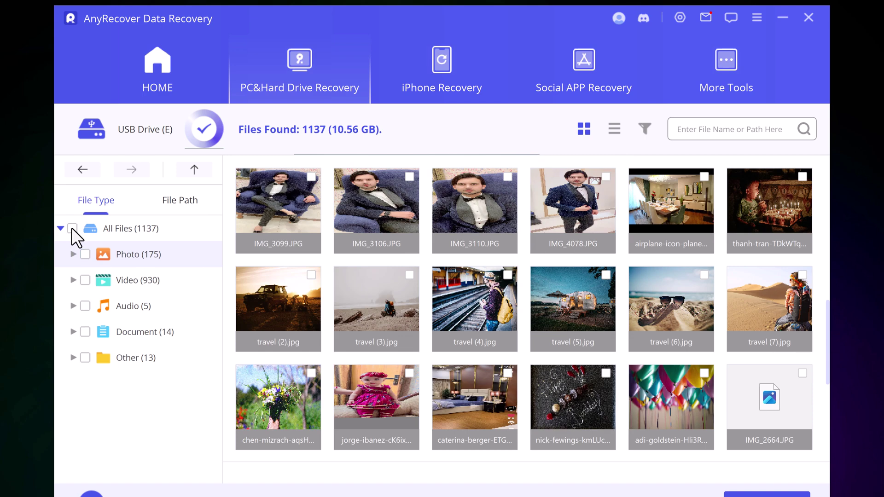
left_click(131, 281)
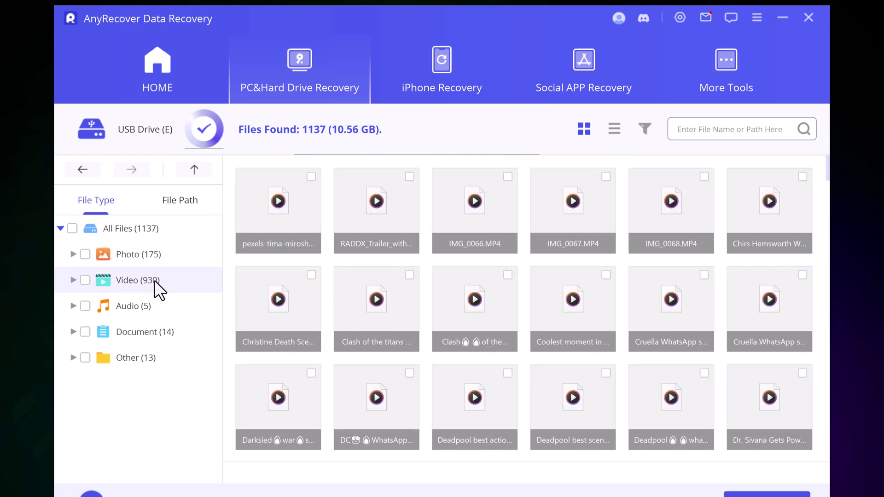
scroll(404, 272, "down", 5)
scroll(406, 271, "down", 5)
scroll(405, 270, "down", 5)
scroll(405, 270, "down", 5)
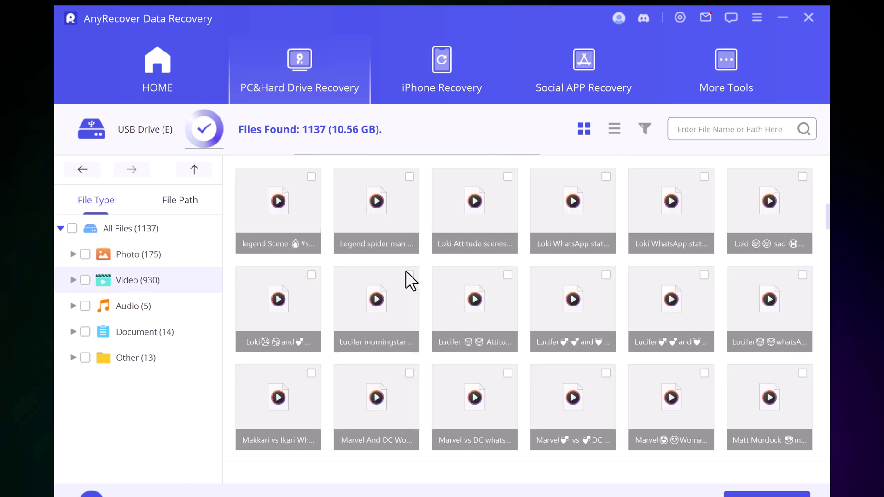
scroll(405, 270, "down", 5)
scroll(409, 272, "down", 5)
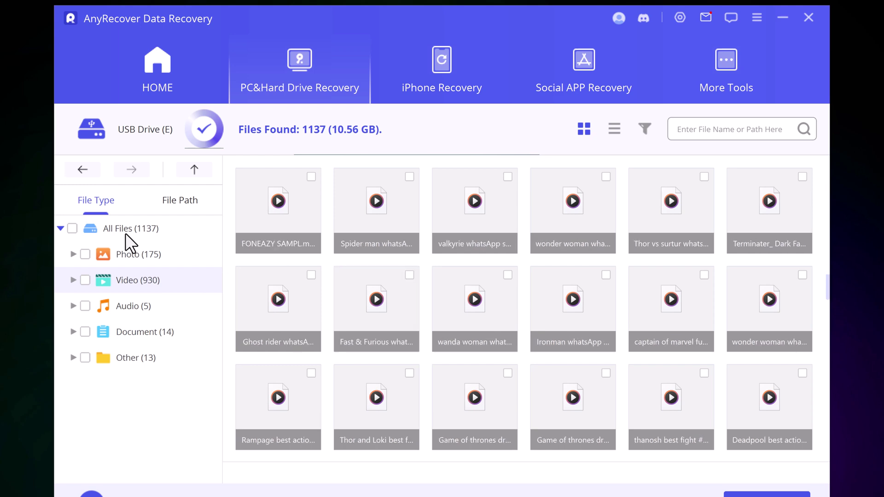
scroll(386, 272, "up", 5)
scroll(385, 273, "up", 5)
scroll(386, 272, "up", 5)
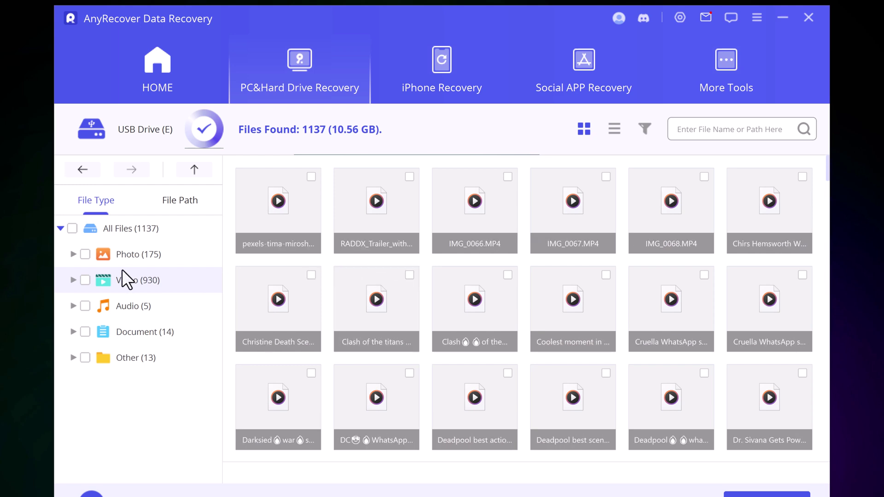
left_click(132, 255)
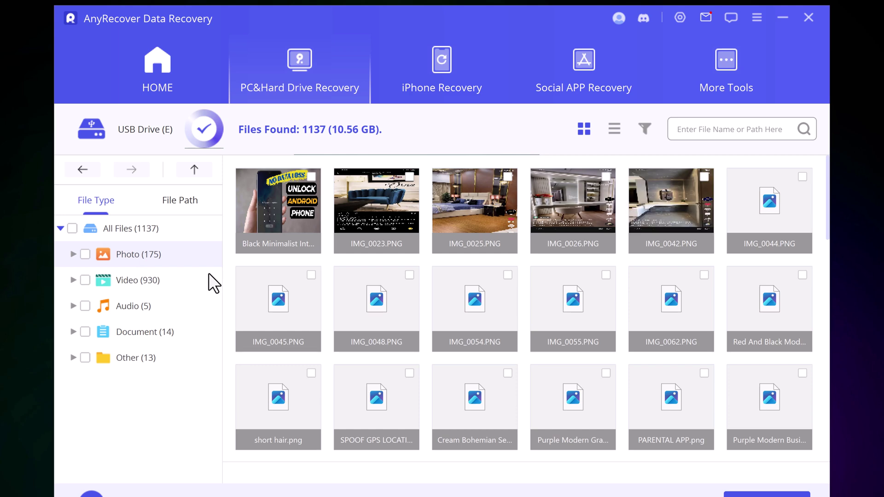
left_click(131, 228)
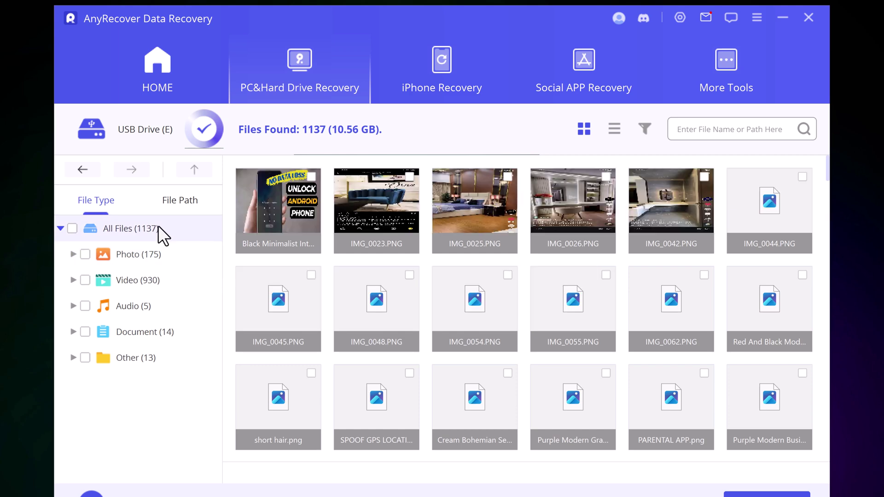